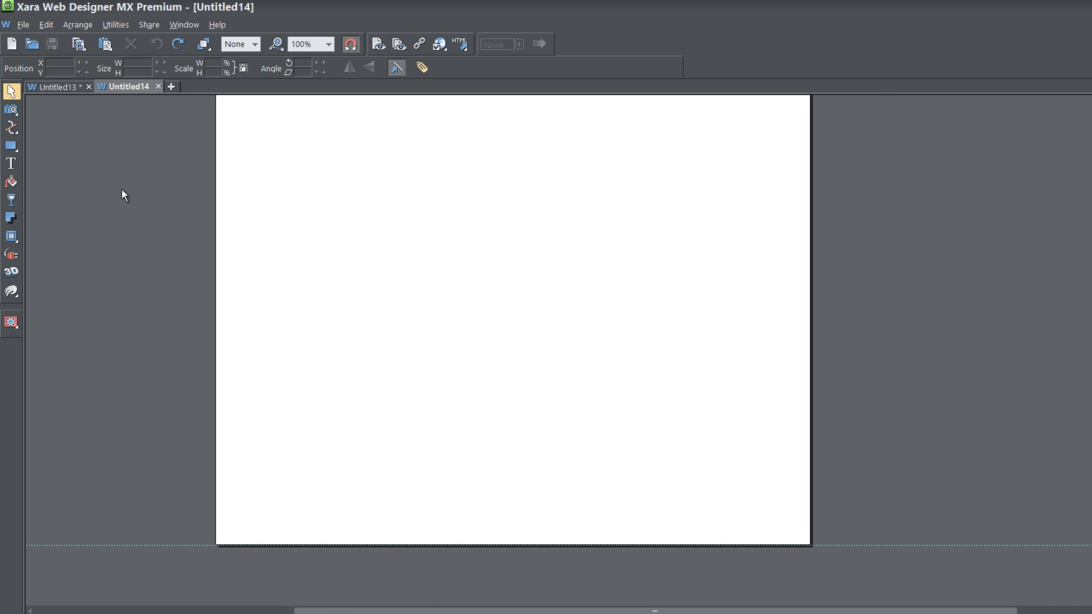
Draw a rectangle on the right side of the page and make its corners square.
{"action": "mouse_move", "coordinate": [16, 148]}
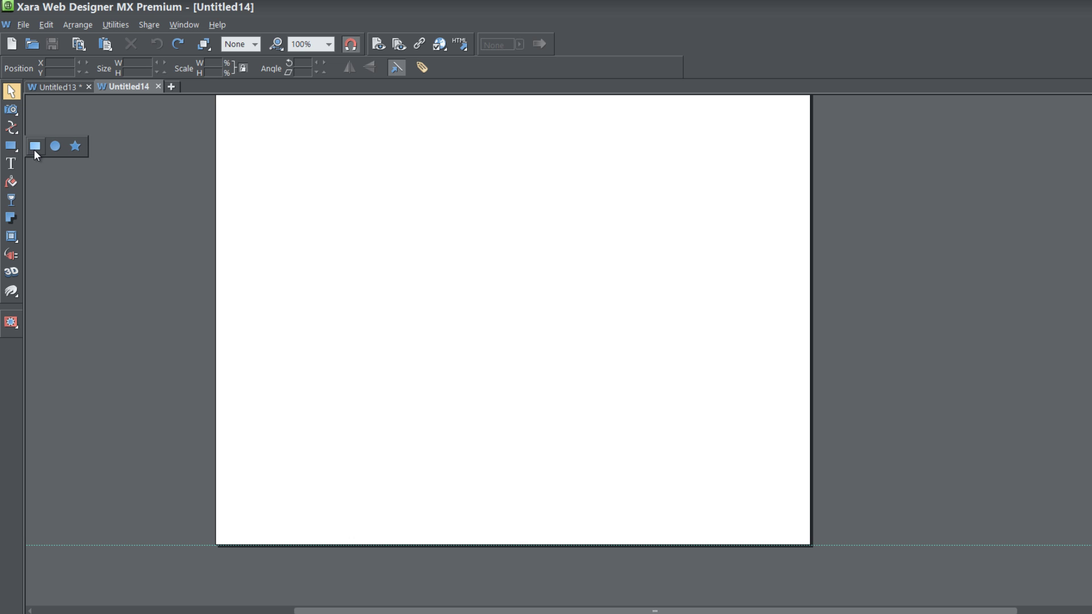
{"action": "left_click", "coordinate": [34, 147]}
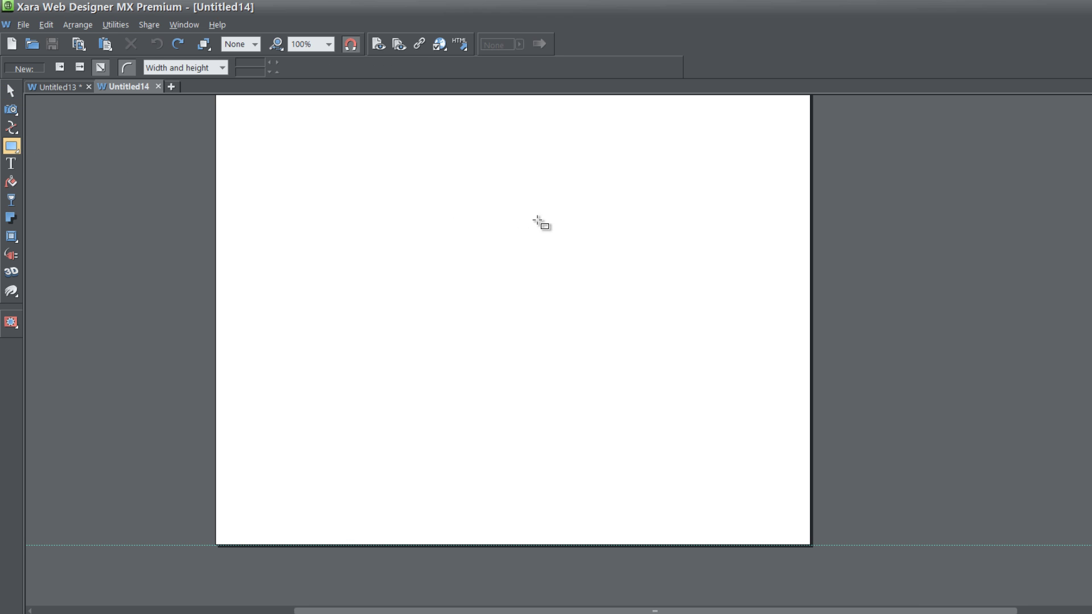
{"action": "left_click_drag", "start_coordinate": [555, 219], "coordinate": [721, 507]}
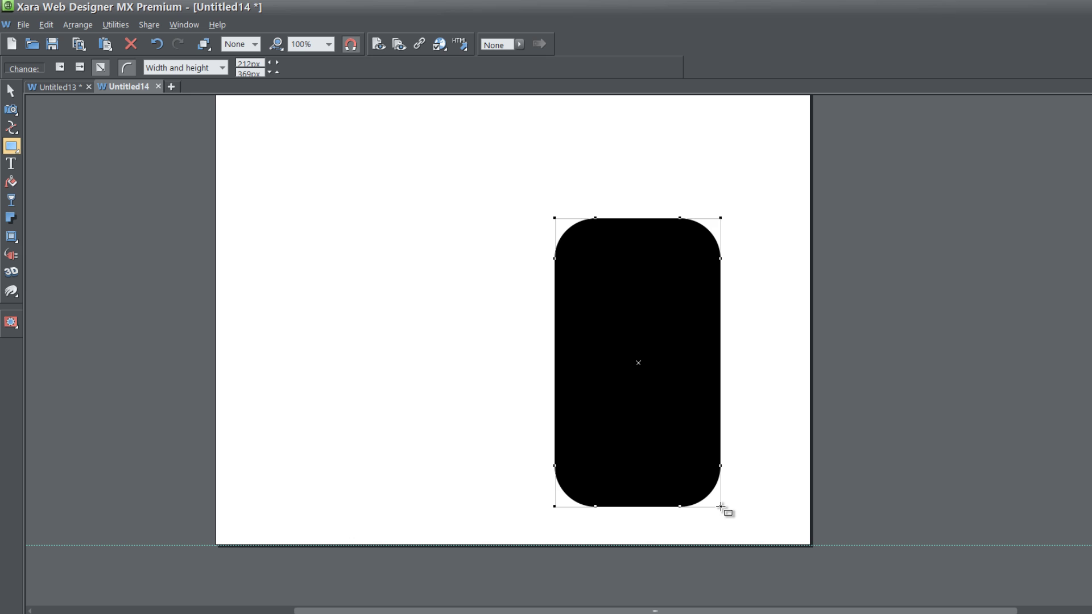
{"action": "left_click", "coordinate": [722, 507]}
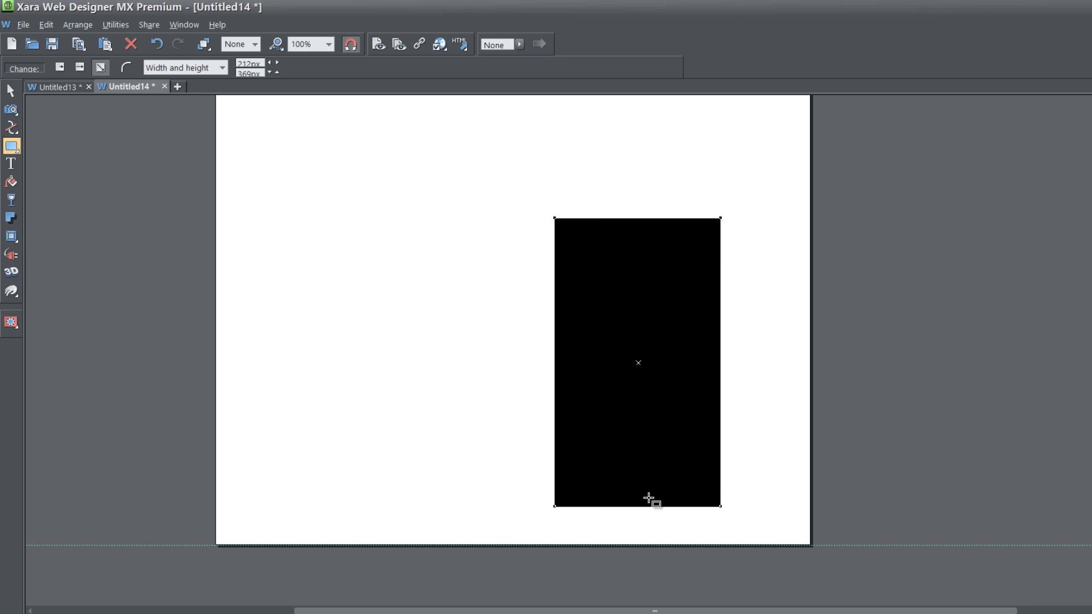
Widen the rectangle to about 298px, nudge it higher, and make it slightly taller.
{"action": "left_click", "coordinate": [16, 88]}
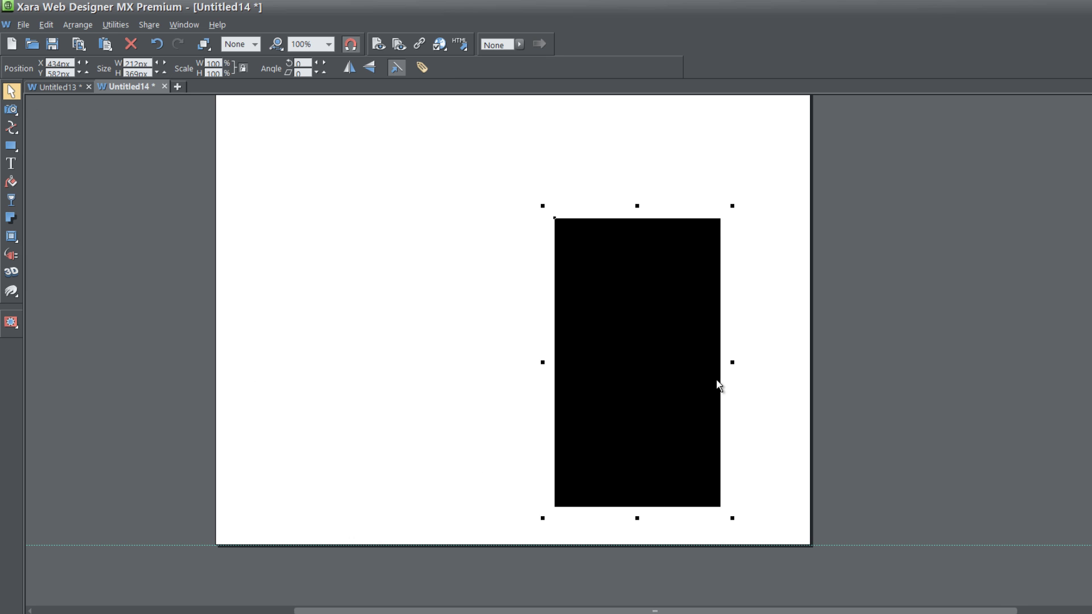
{"action": "left_click_drag", "start_coordinate": [734, 362], "coordinate": [799, 361]}
{"action": "left_click_drag", "start_coordinate": [686, 343], "coordinate": [689, 331]}
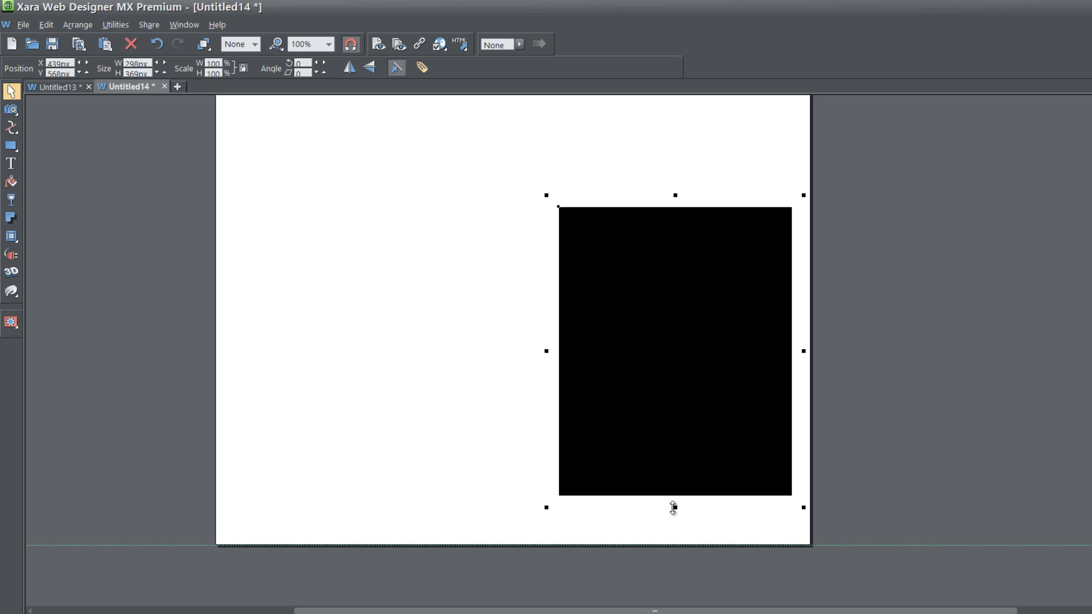
{"action": "left_click", "coordinate": [677, 511]}
{"action": "left_click", "coordinate": [656, 481]}
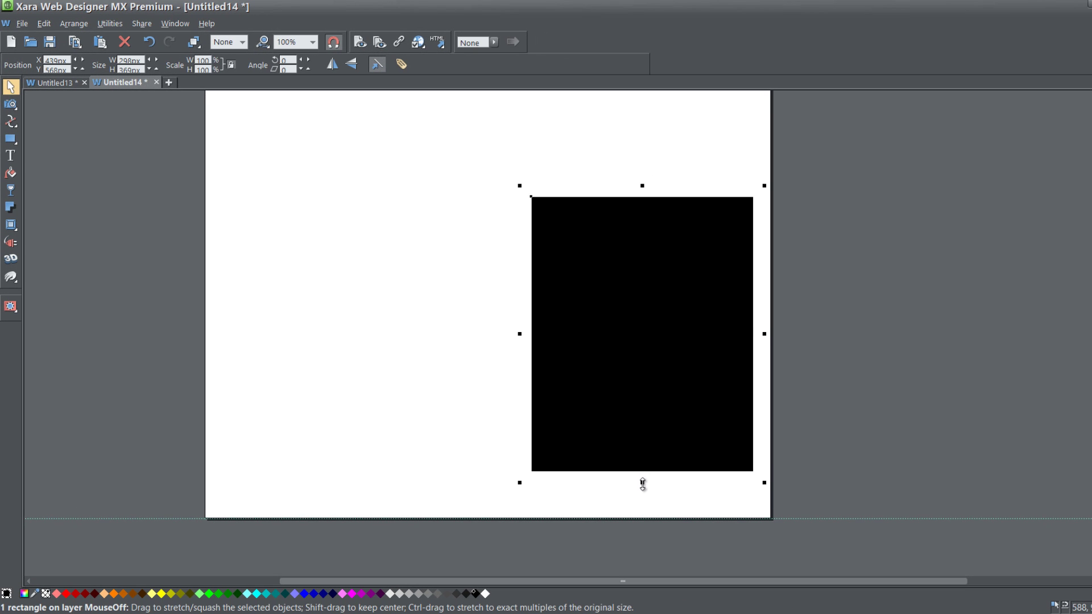
{"action": "mouse_move", "coordinate": [658, 493]}
{"action": "left_mouse_down"}
{"action": "mouse_move", "coordinate": [661, 519]}
{"action": "mouse_move", "coordinate": [645, 510]}
{"action": "left_mouse_up"}
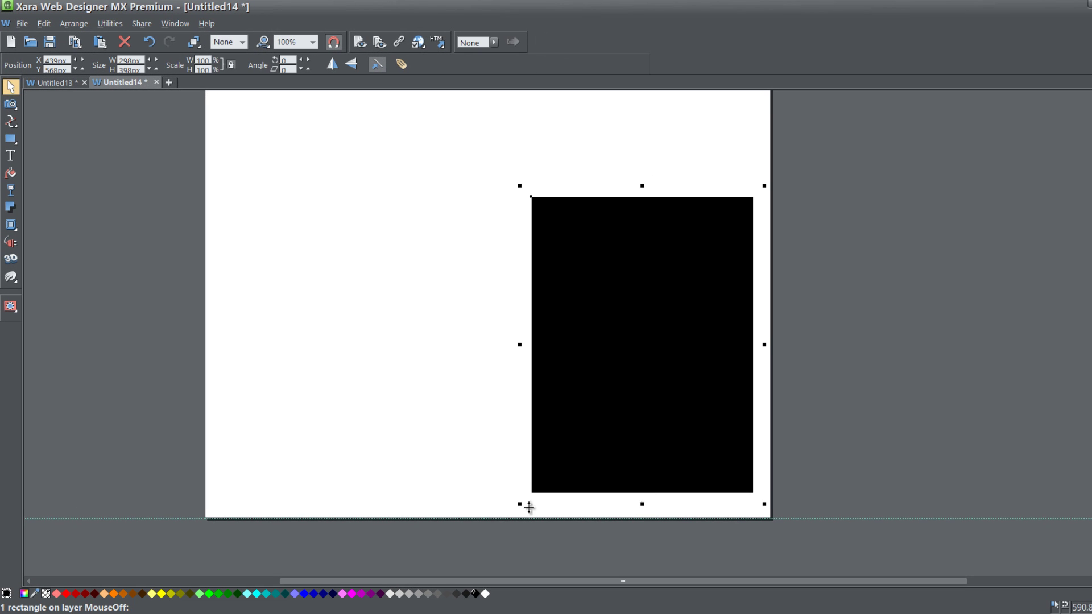
In the colour editor, pick a dark red fill and shift the hue to olive.
{"action": "left_click", "coordinate": [21, 596]}
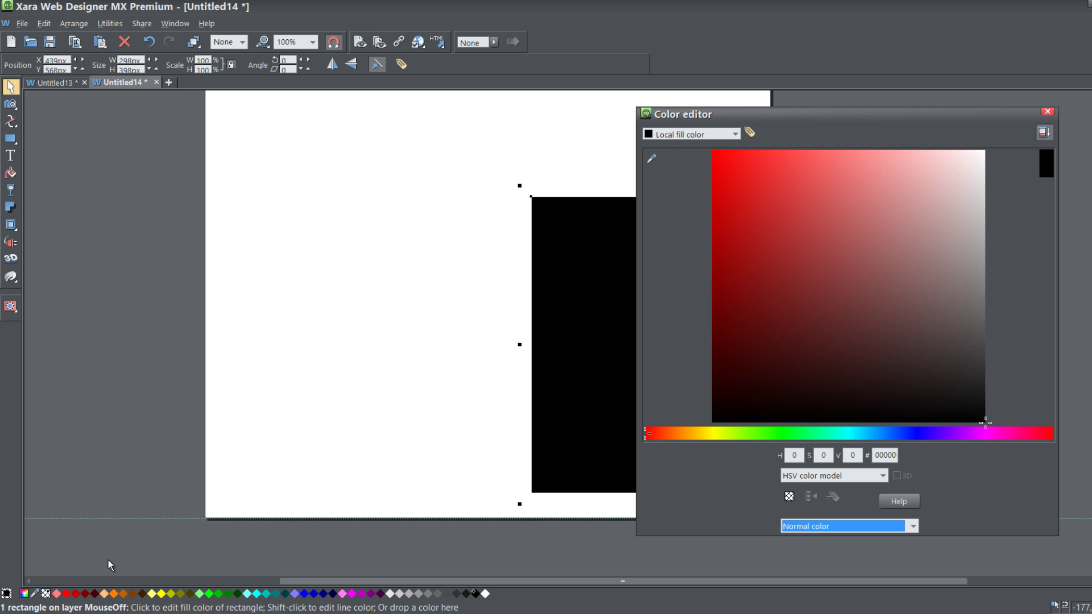
{"action": "left_click", "coordinate": [748, 252]}
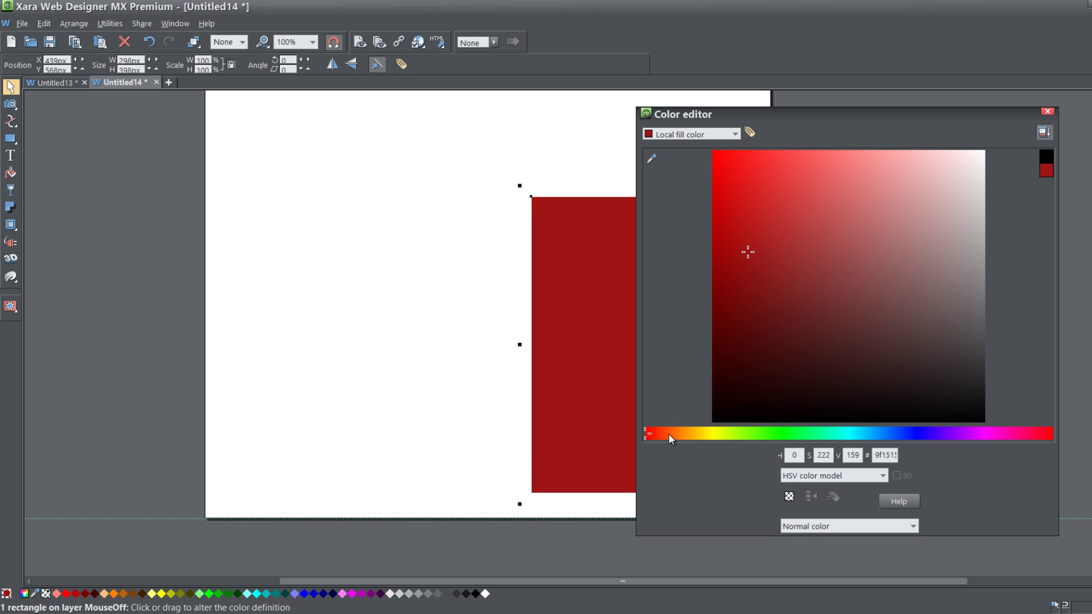
{"action": "left_click_drag", "start_coordinate": [670, 435], "coordinate": [708, 435]}
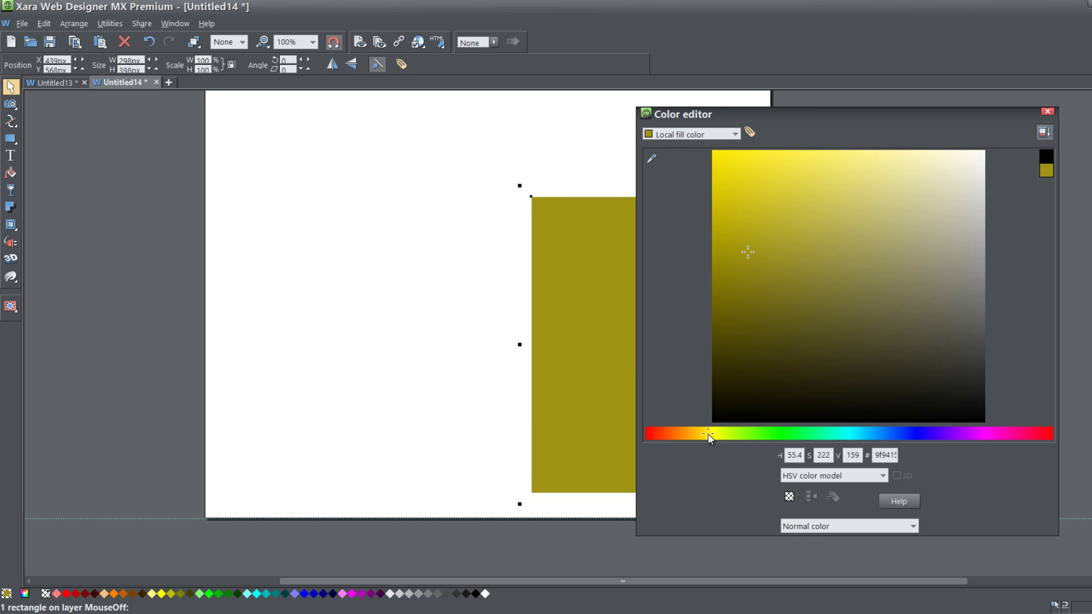
{"action": "left_click", "coordinate": [1047, 111]}
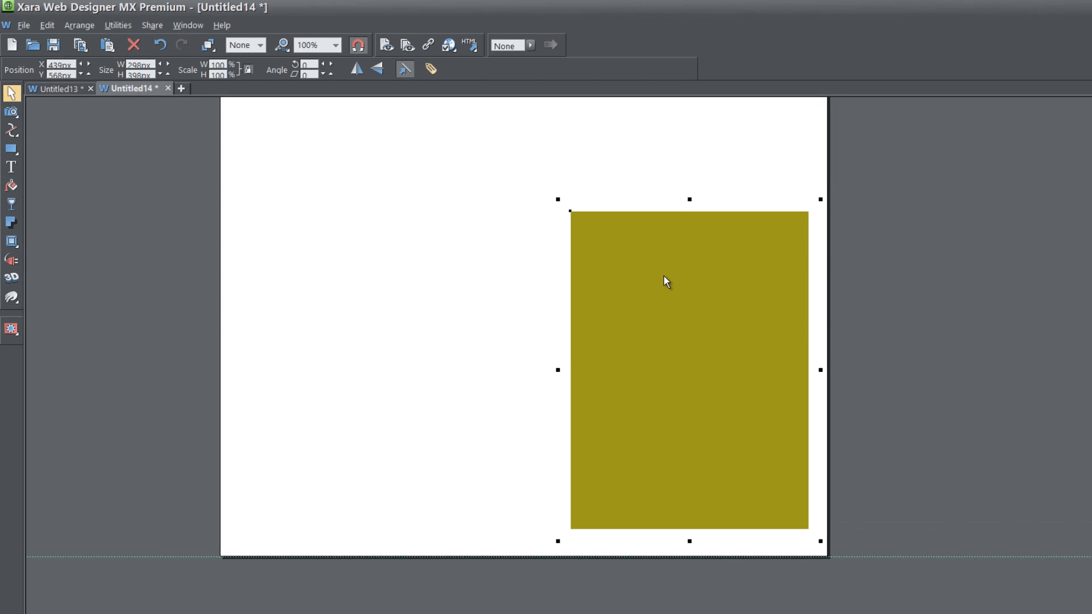
Set the rectangle's Position on page option to Stretch with page.
{"action": "right_click", "coordinate": [664, 276]}
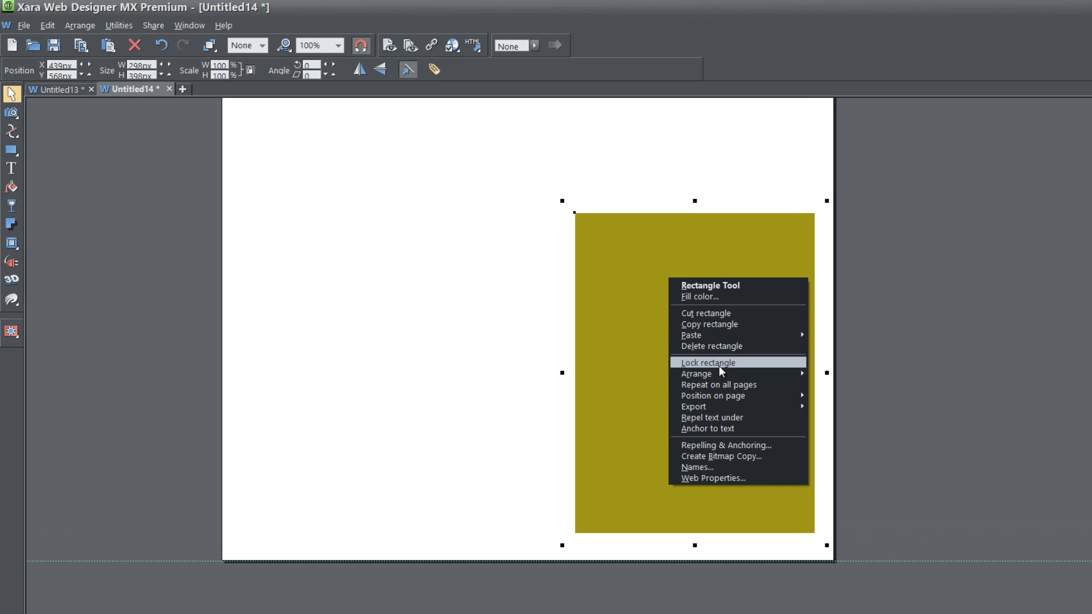
{"action": "mouse_move", "coordinate": [738, 392]}
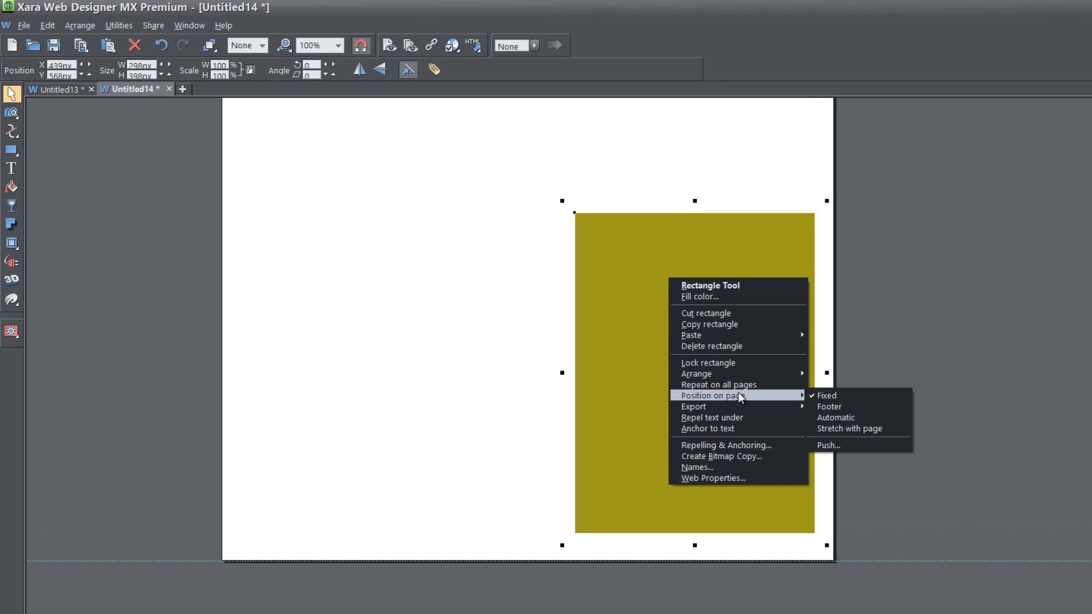
{"action": "left_click", "coordinate": [837, 430]}
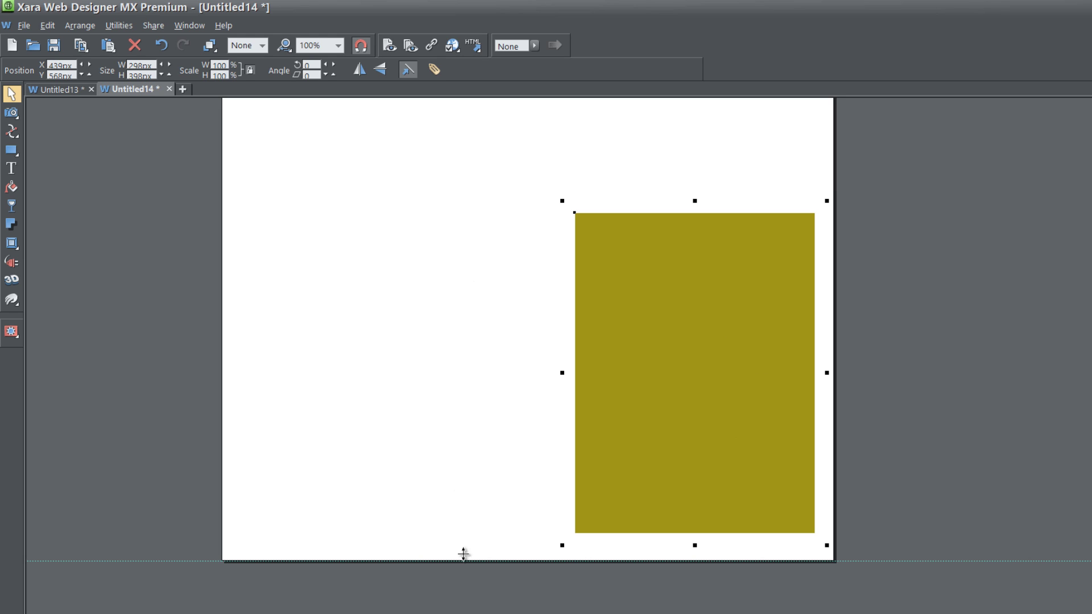
Drag the page's bottom and right edges in and out to test the stretching.
{"action": "left_click_drag", "start_coordinate": [467, 562], "coordinate": [469, 406]}
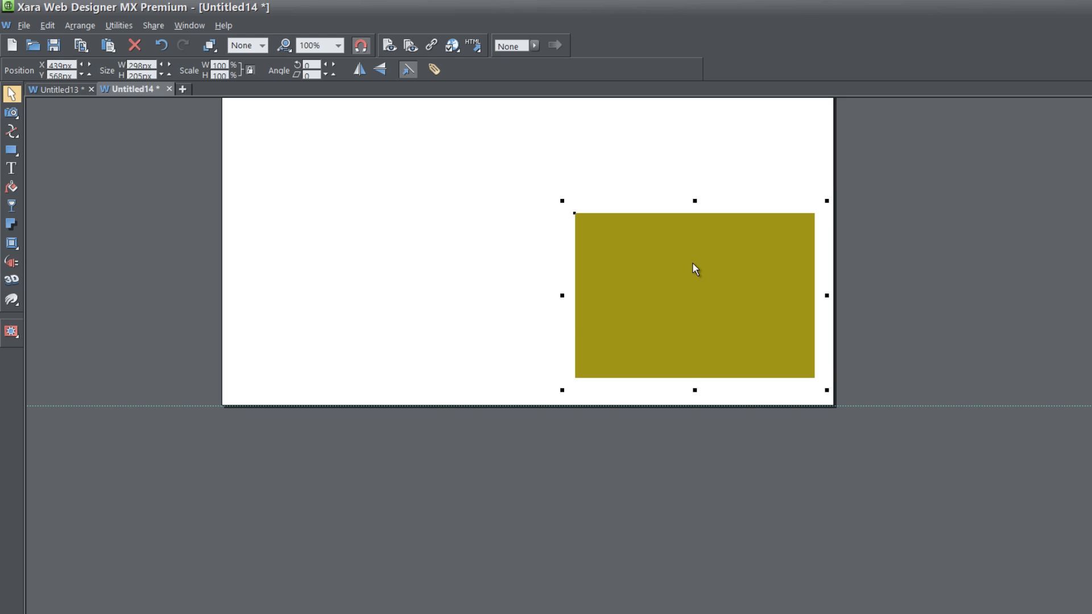
{"action": "left_click_drag", "start_coordinate": [505, 407], "coordinate": [504, 551]}
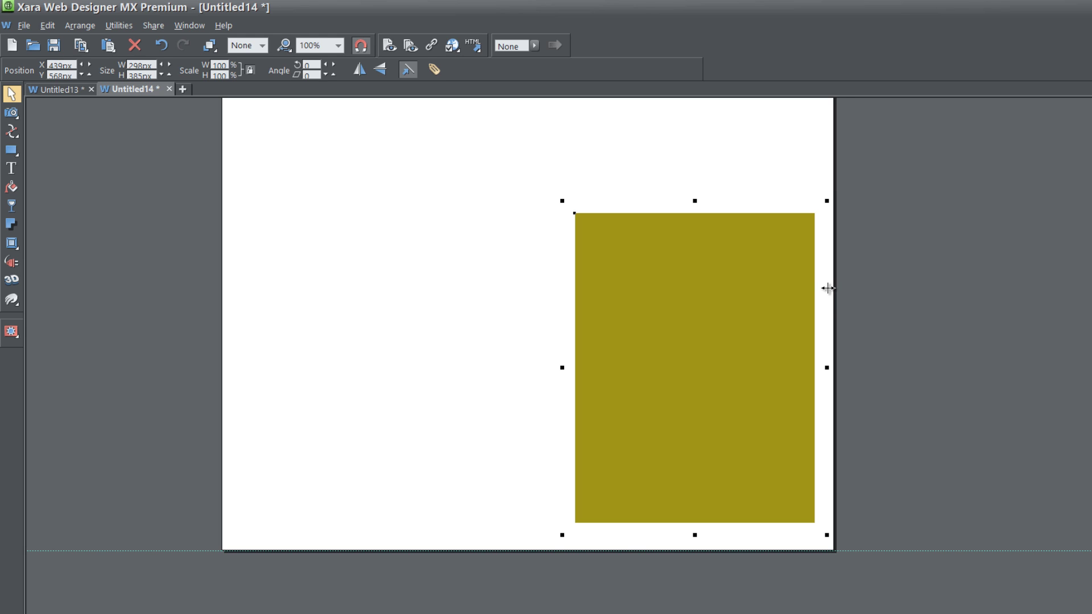
{"action": "left_click_drag", "start_coordinate": [941, 292], "coordinate": [904, 311]}
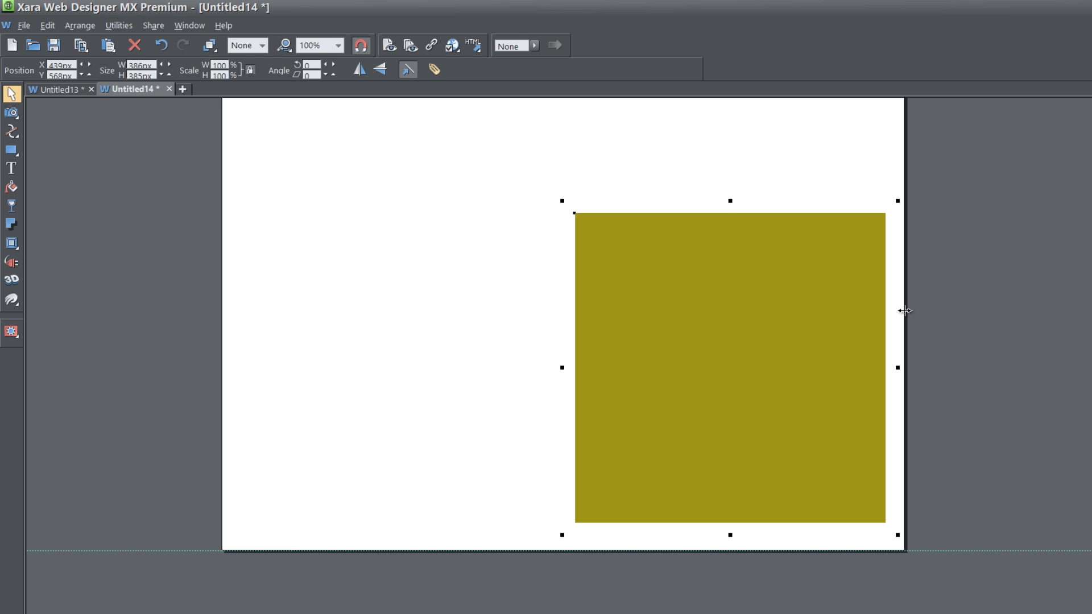
{"action": "left_click_drag", "start_coordinate": [904, 310], "coordinate": [856, 317]}
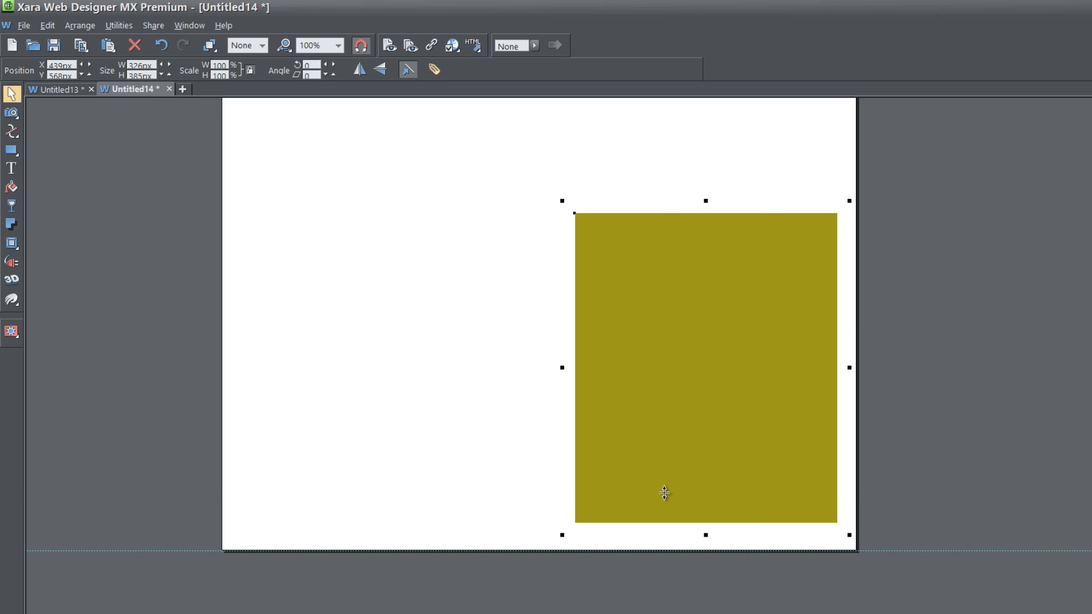
{"action": "left_click_drag", "start_coordinate": [664, 493], "coordinate": [663, 550]}
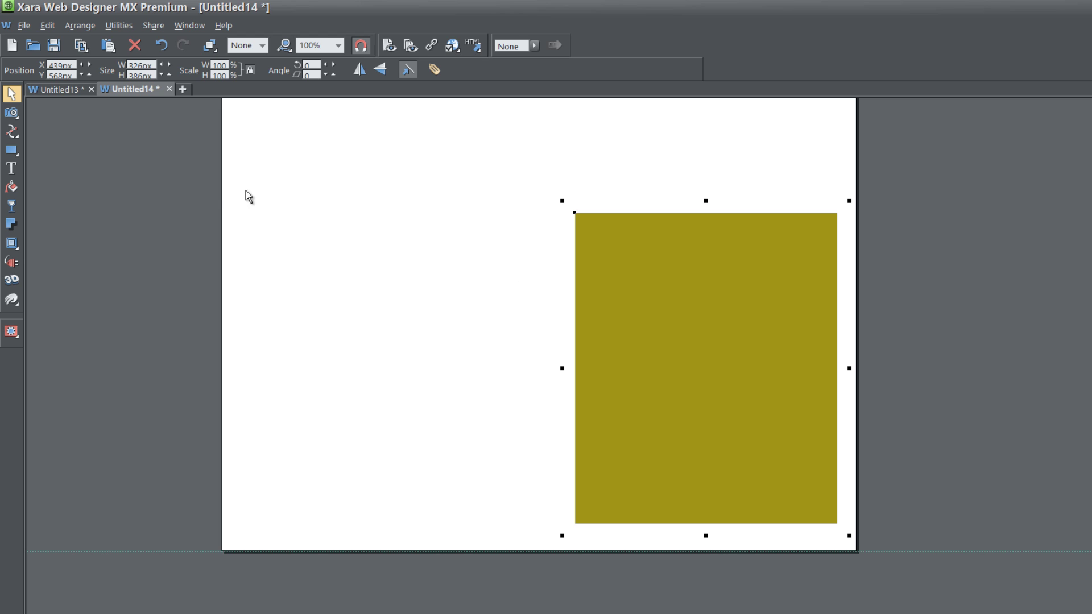
Draw a text area inside the olive rectangle and fill it with placeholder text.
{"action": "left_click", "coordinate": [19, 172]}
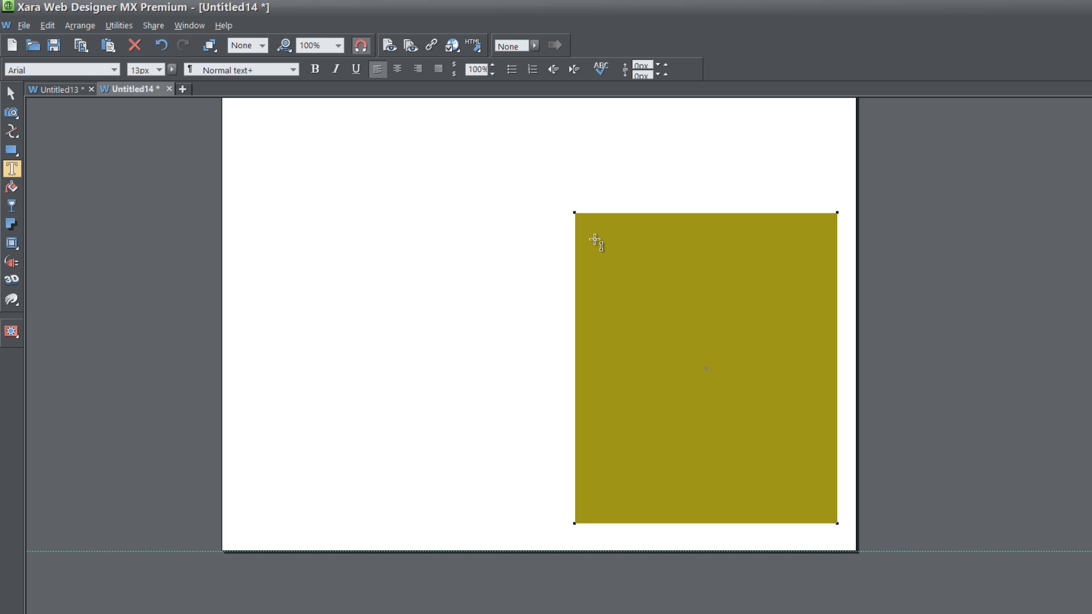
{"action": "left_click_drag", "start_coordinate": [592, 236], "coordinate": [822, 508]}
{"action": "key", "text": "ctrl+shift+l"}
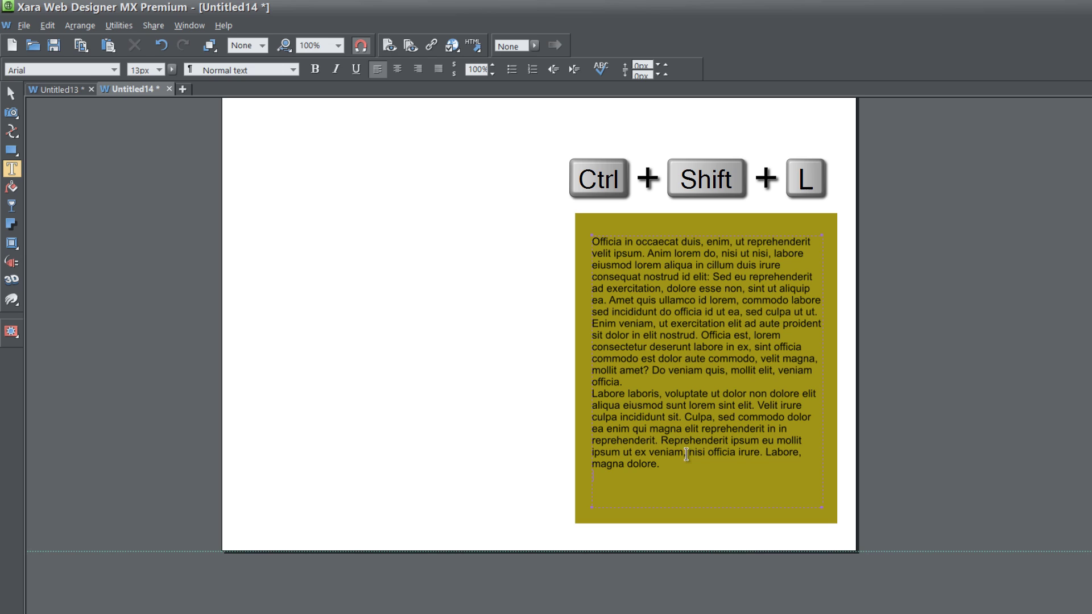
Select all the placeholder text and set its fill colour to white.
{"action": "left_click_drag", "start_coordinate": [686, 464], "coordinate": [672, 456]}
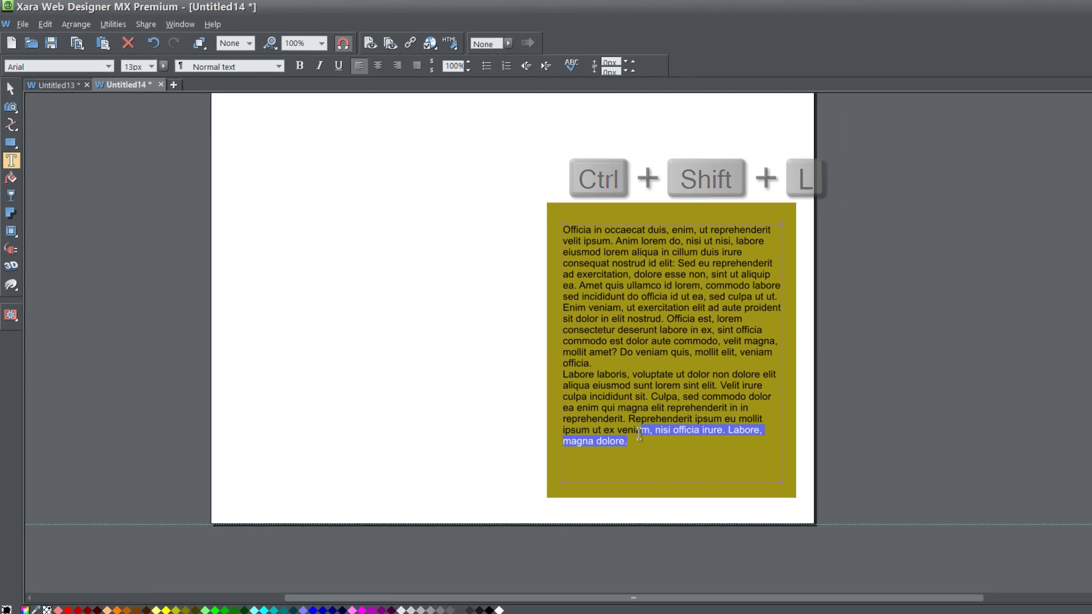
{"action": "key", "text": "ctrl+a"}
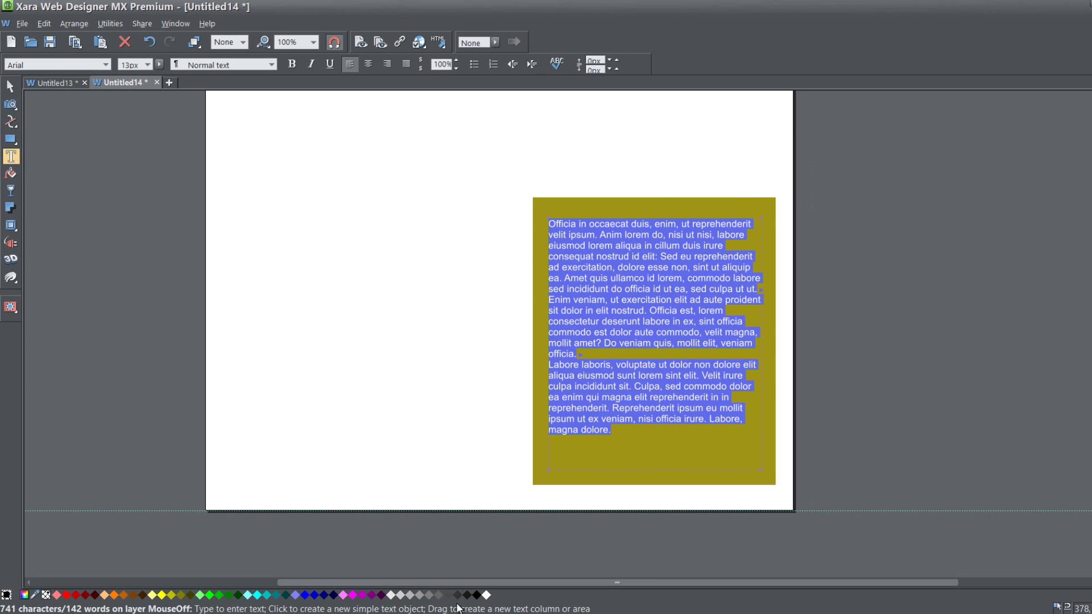
{"action": "right_click", "coordinate": [488, 597]}
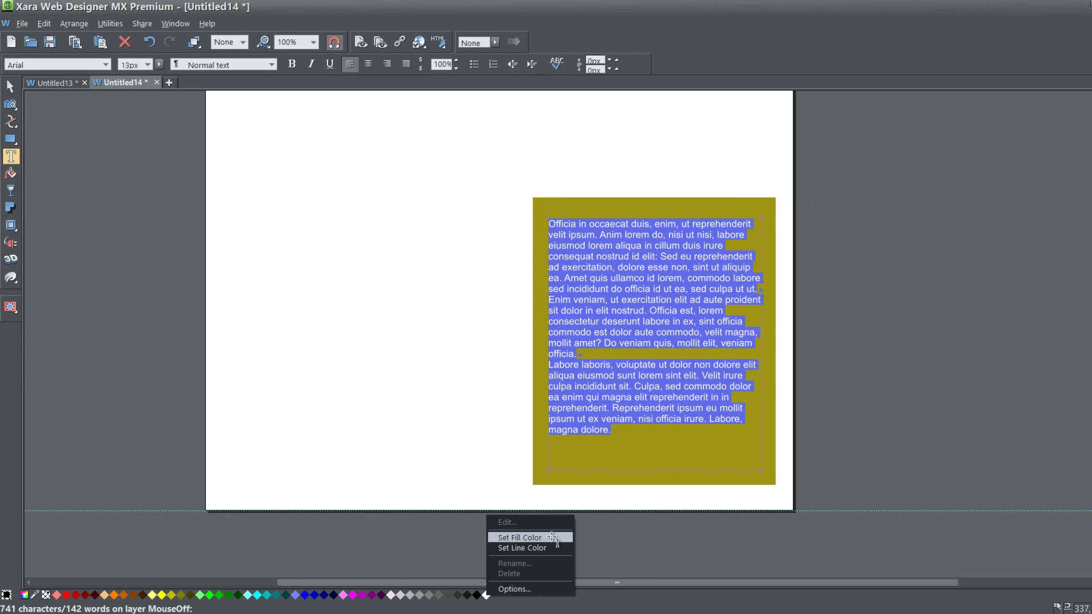
{"action": "left_click", "coordinate": [550, 536]}
{"action": "left_click", "coordinate": [10, 91]}
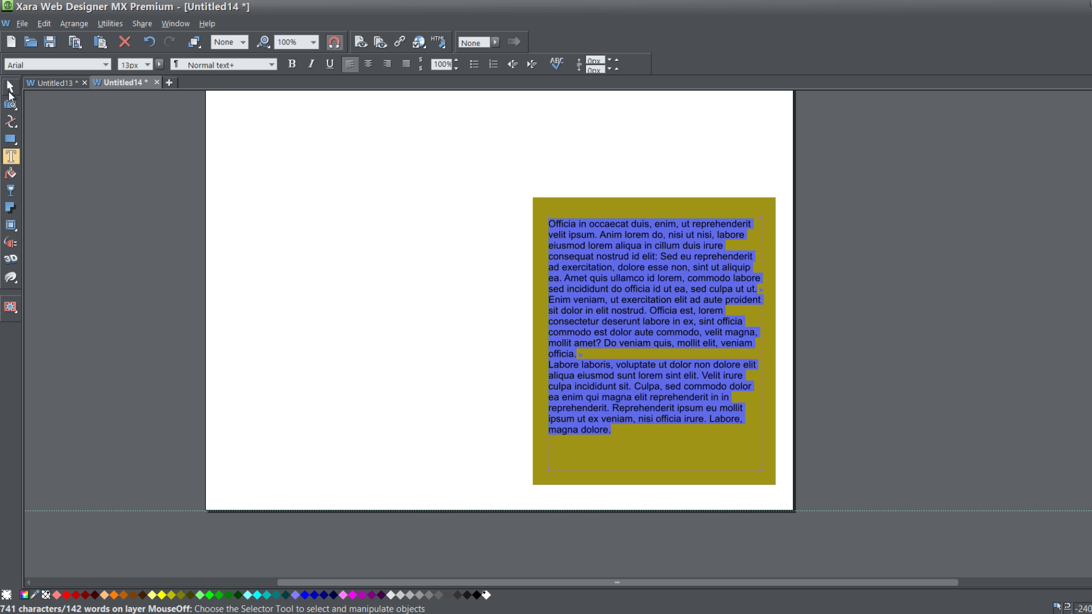
{"action": "left_click", "coordinate": [451, 313]}
{"action": "left_click", "coordinate": [582, 302]}
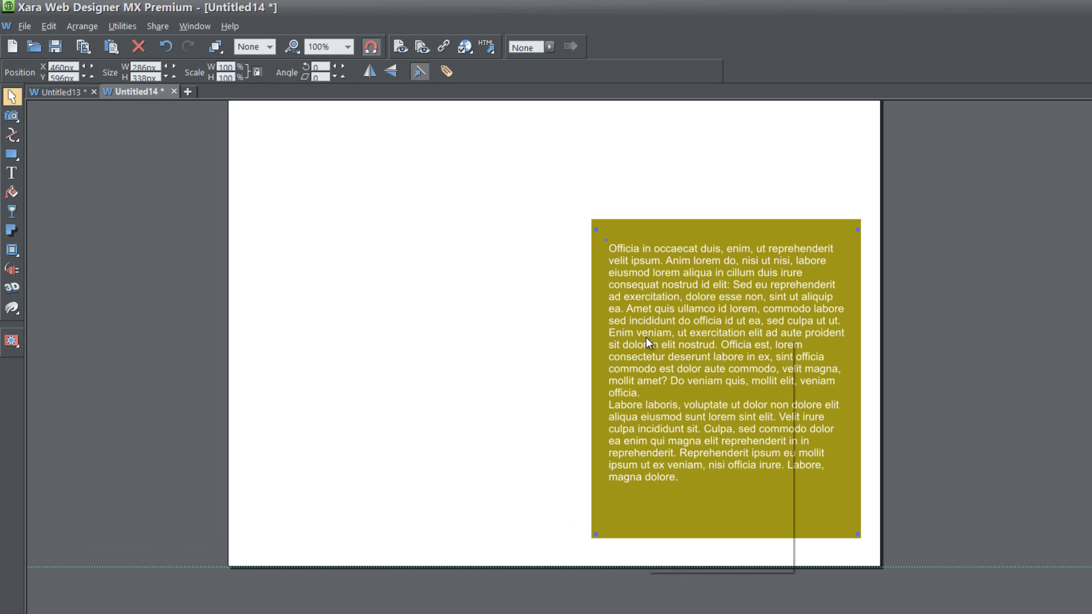
Turn on Push for the text area with 100px Top and Bottom margins and apply it.
{"action": "right_click", "coordinate": [646, 337]}
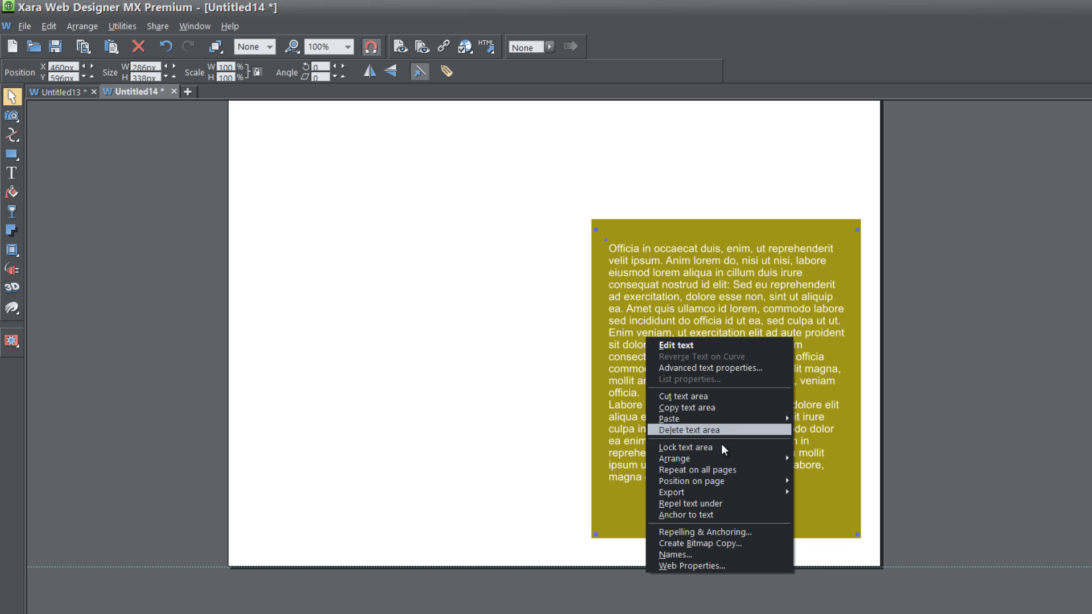
{"action": "mouse_move", "coordinate": [740, 483]}
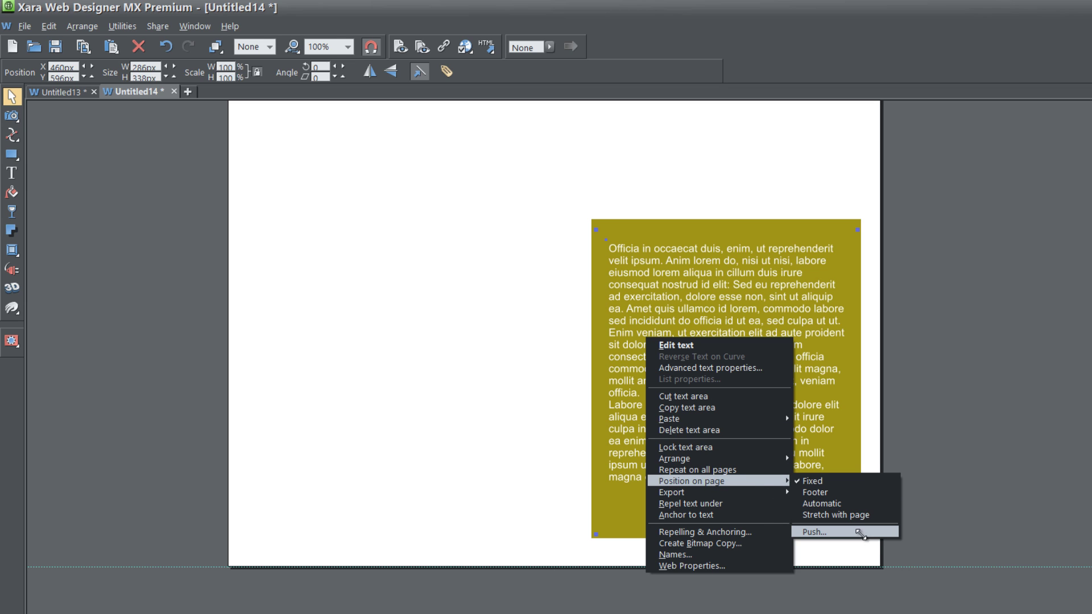
{"action": "left_click", "coordinate": [862, 534]}
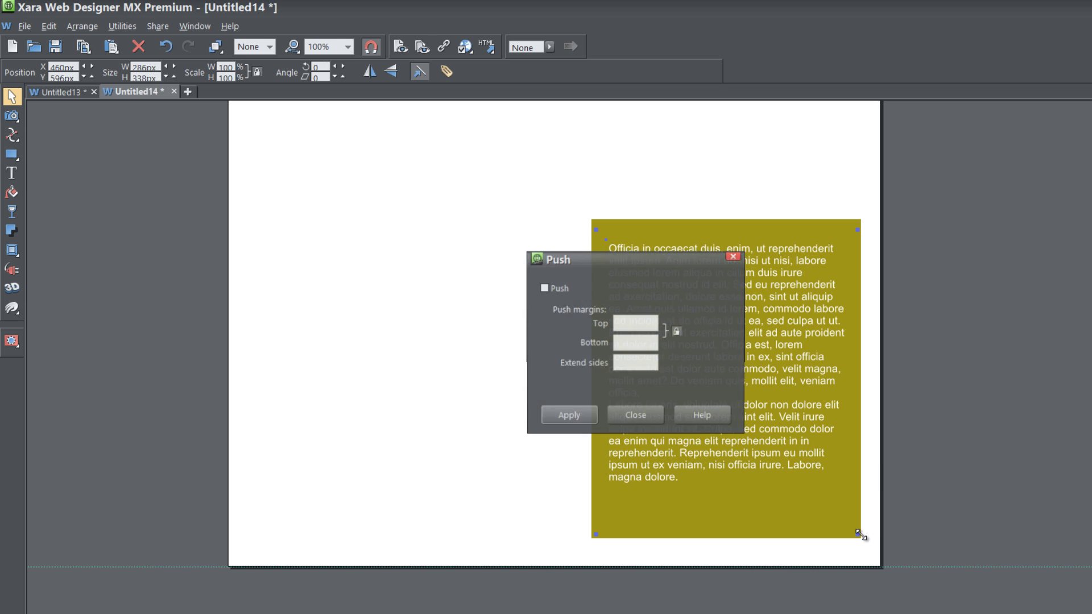
{"action": "left_click", "coordinate": [544, 288]}
{"action": "left_click_drag", "start_coordinate": [623, 324], "coordinate": [610, 326]}
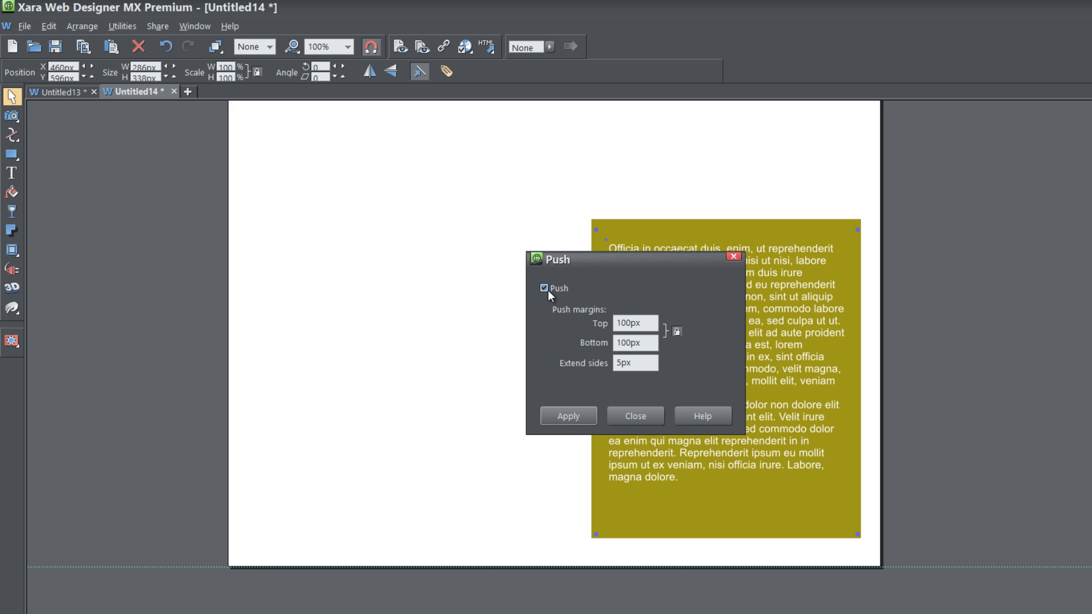
{"action": "left_click", "coordinate": [574, 414]}
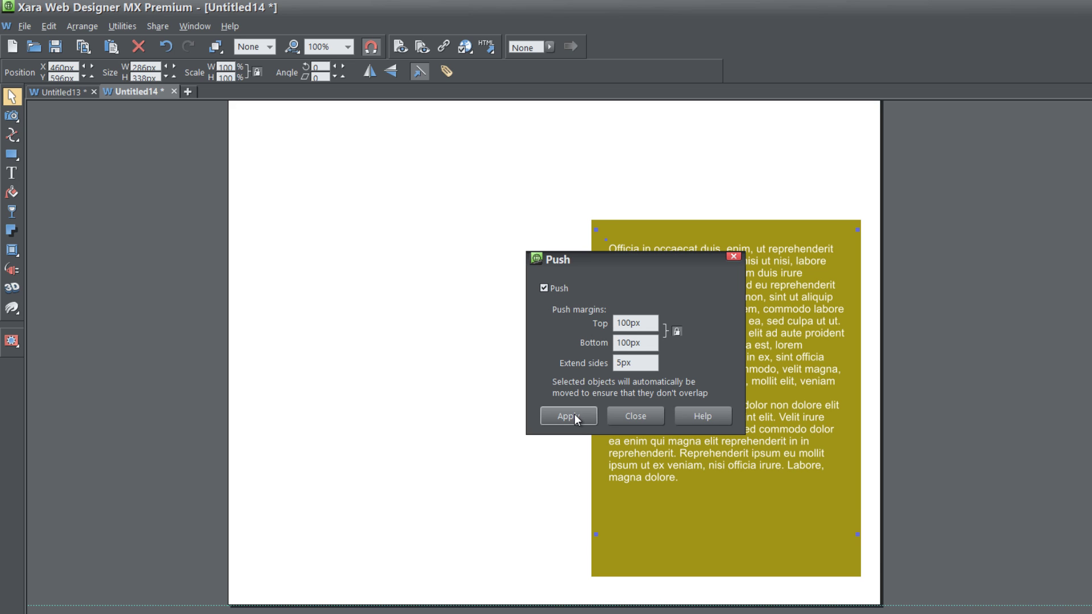
{"action": "left_click", "coordinate": [628, 424]}
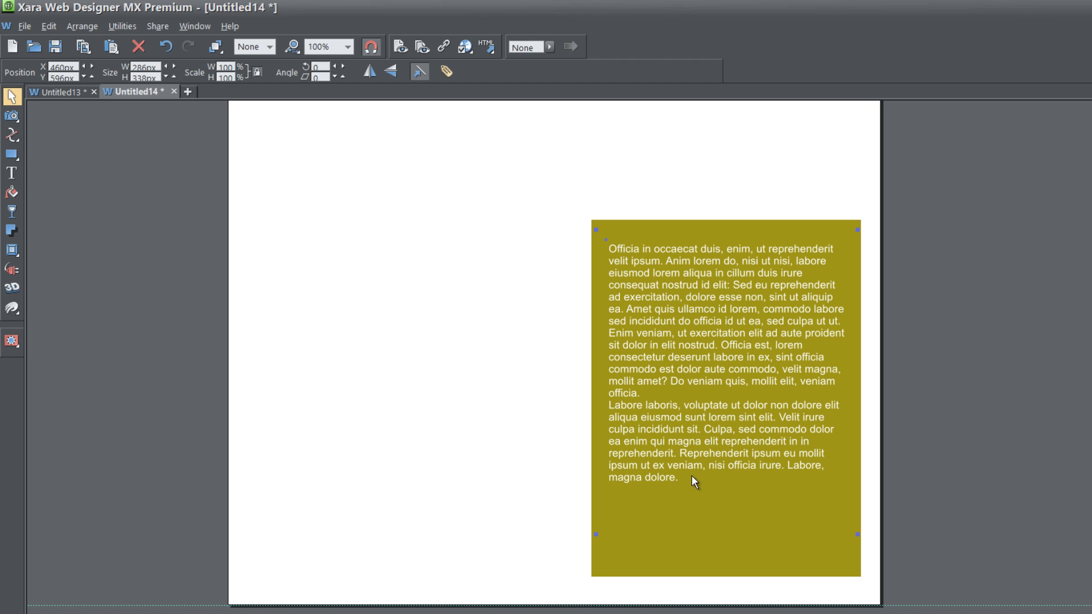
Insert placeholder text after 'magna dolore.' and enlarge the text frame to show it.
{"action": "key", "text": "m"}
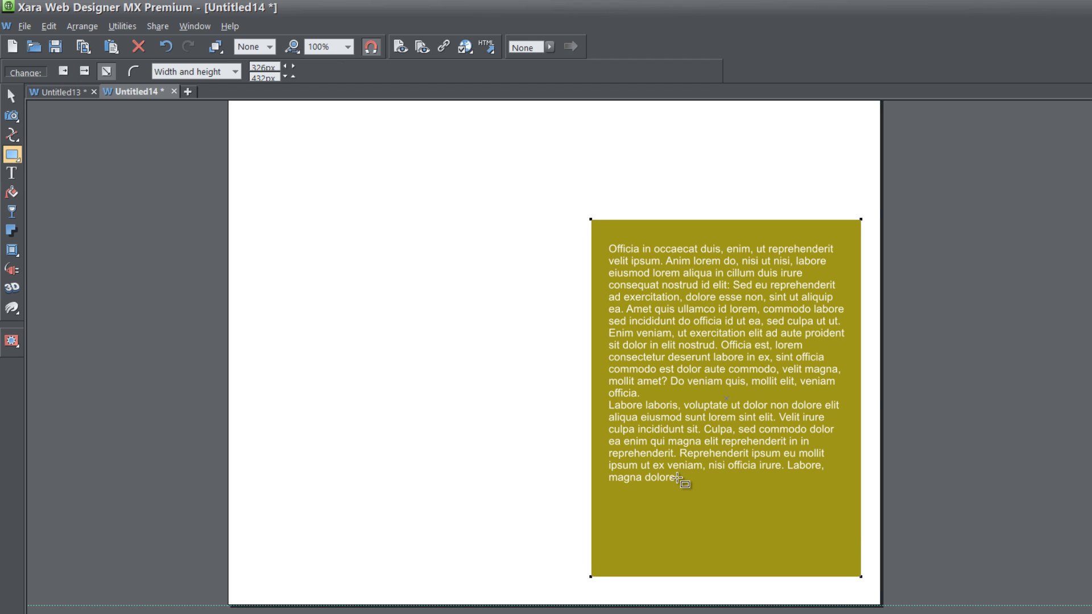
{"action": "left_click", "coordinate": [680, 479]}
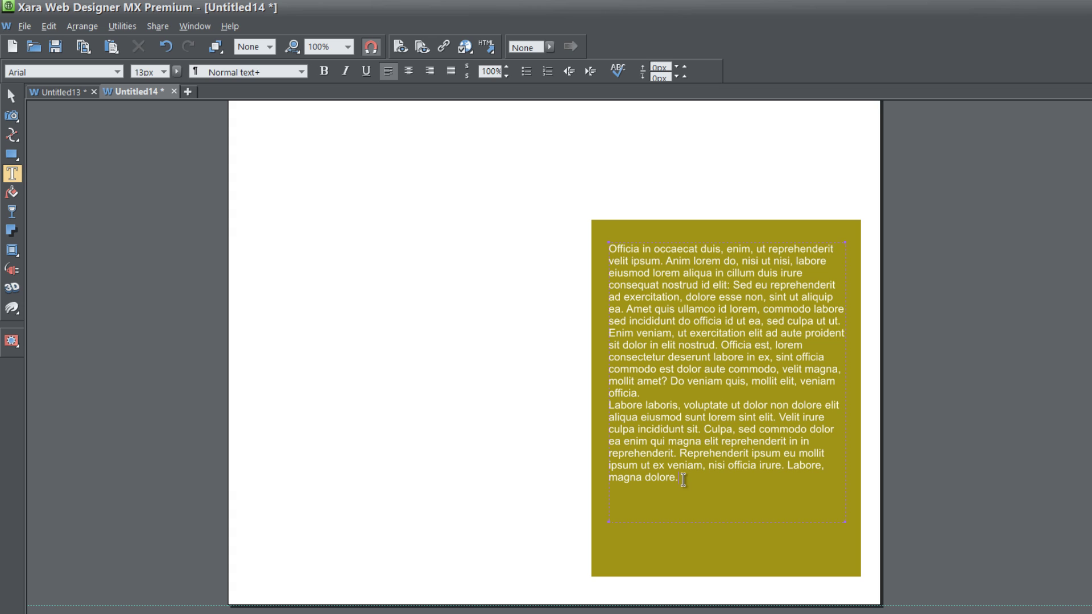
{"action": "key", "text": "ctrl+shift+l"}
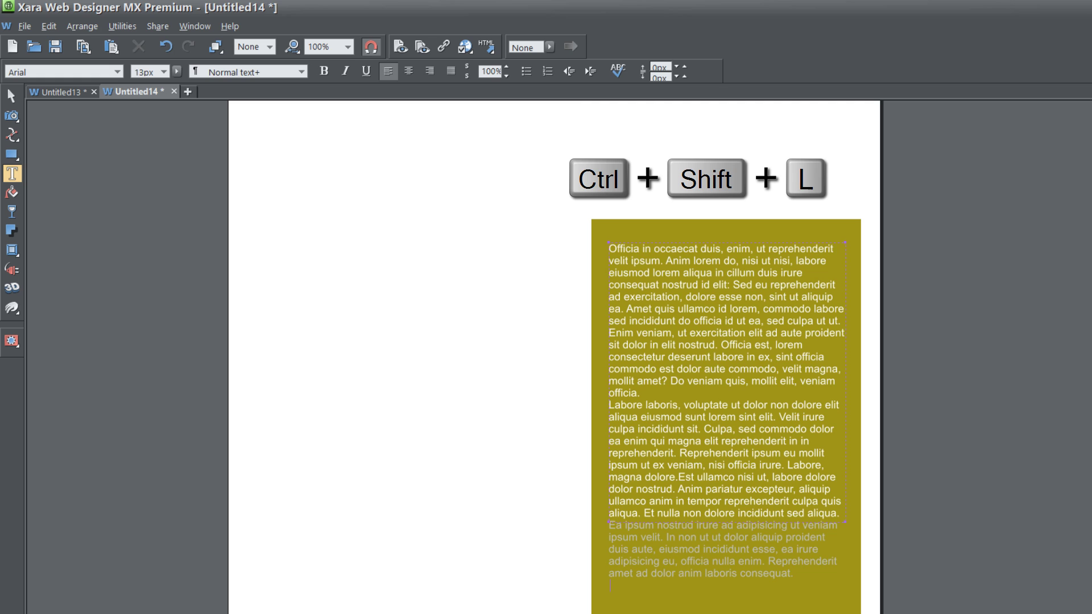
{"action": "scroll", "coordinate": [843, 521], "scroll_direction": "down", "scroll_amount": 5}
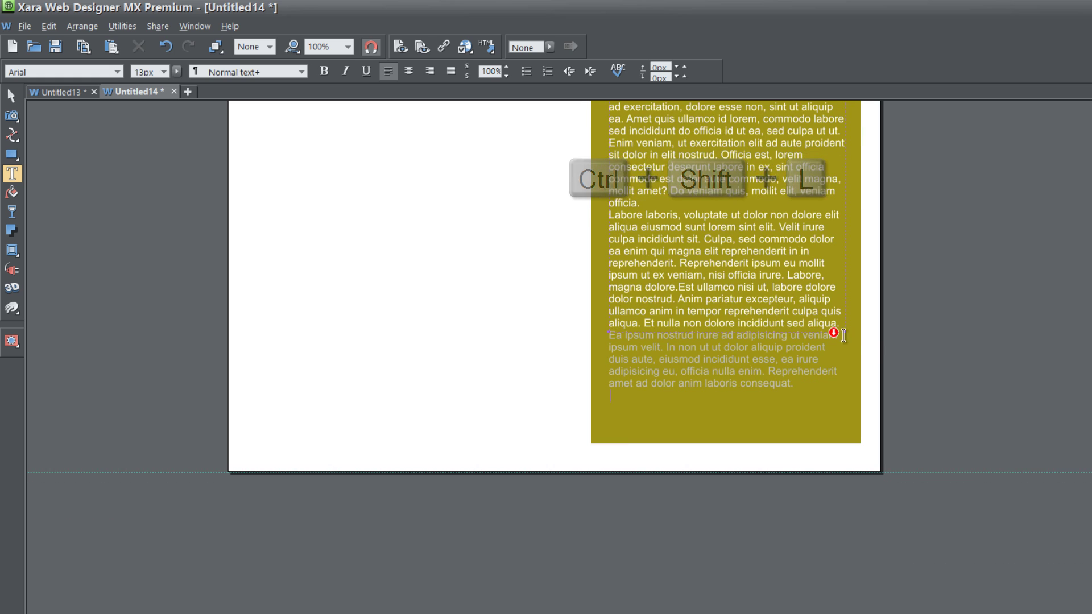
{"action": "left_click_drag", "start_coordinate": [841, 334], "coordinate": [853, 410]}
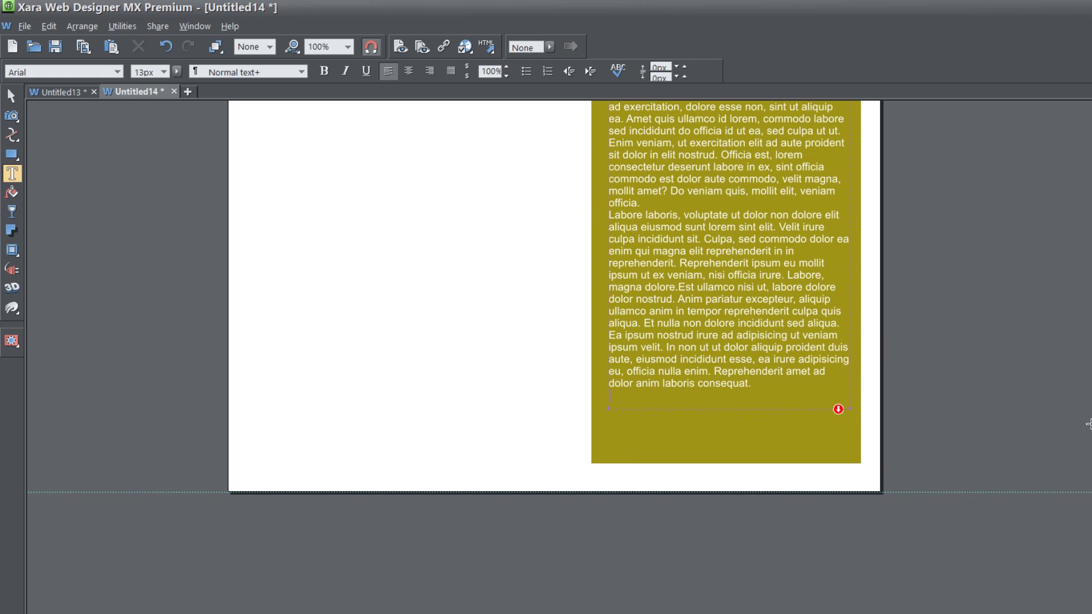
{"action": "scroll", "coordinate": [555, 358], "scroll_direction": "up", "scroll_amount": 4}
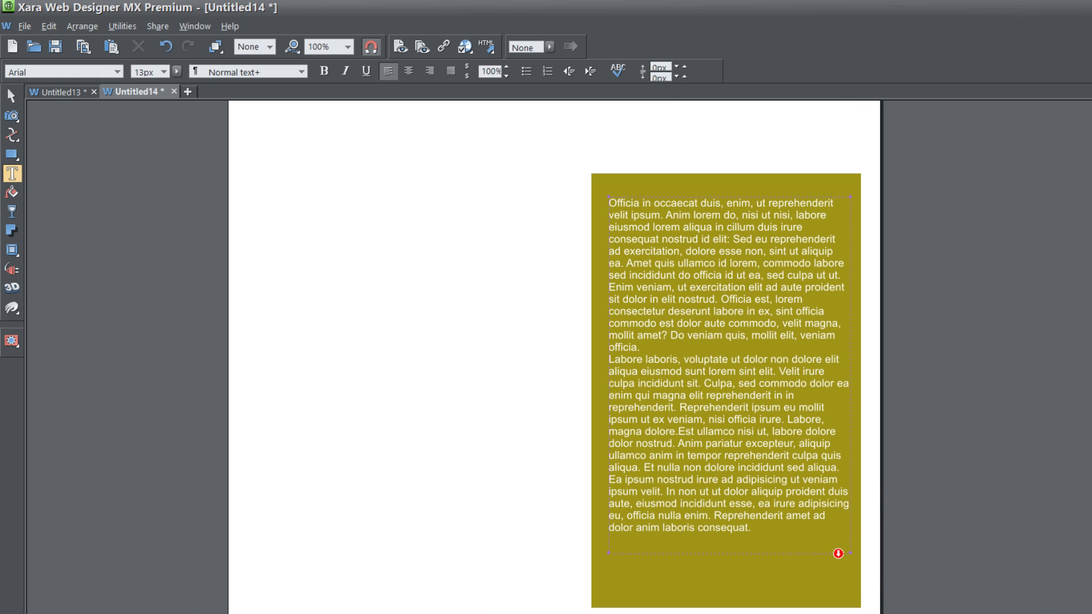
Paste another paragraph, undo it, then stretch the text frame further down to reveal overflow.
{"action": "scroll", "coordinate": [554, 357], "scroll_direction": "down", "scroll_amount": 1}
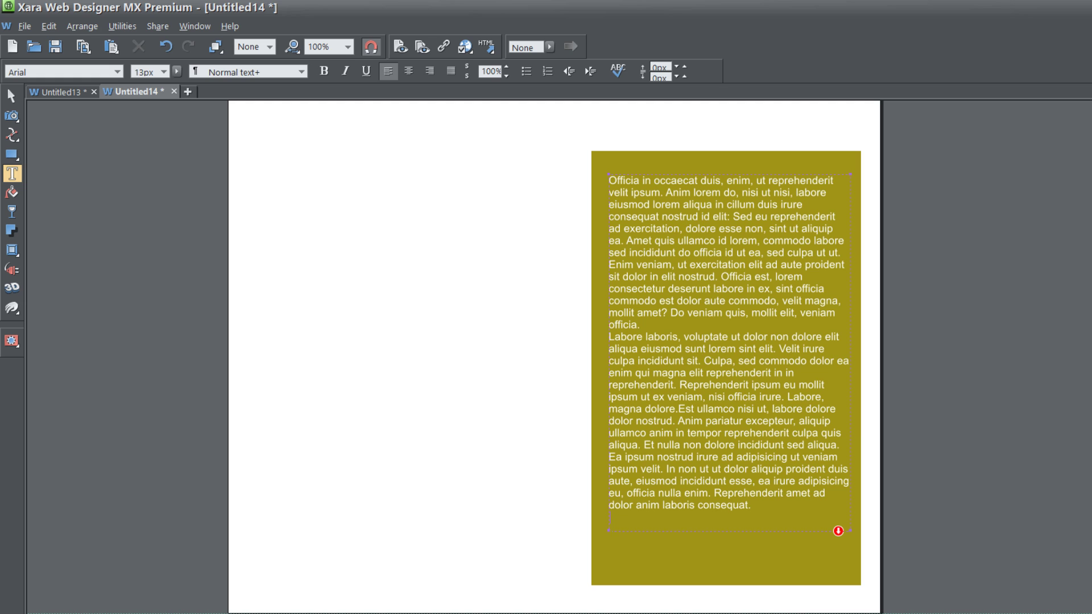
{"action": "key", "text": "ctrl+v"}
{"action": "scroll", "coordinate": [554, 358], "scroll_direction": "down", "scroll_amount": 4}
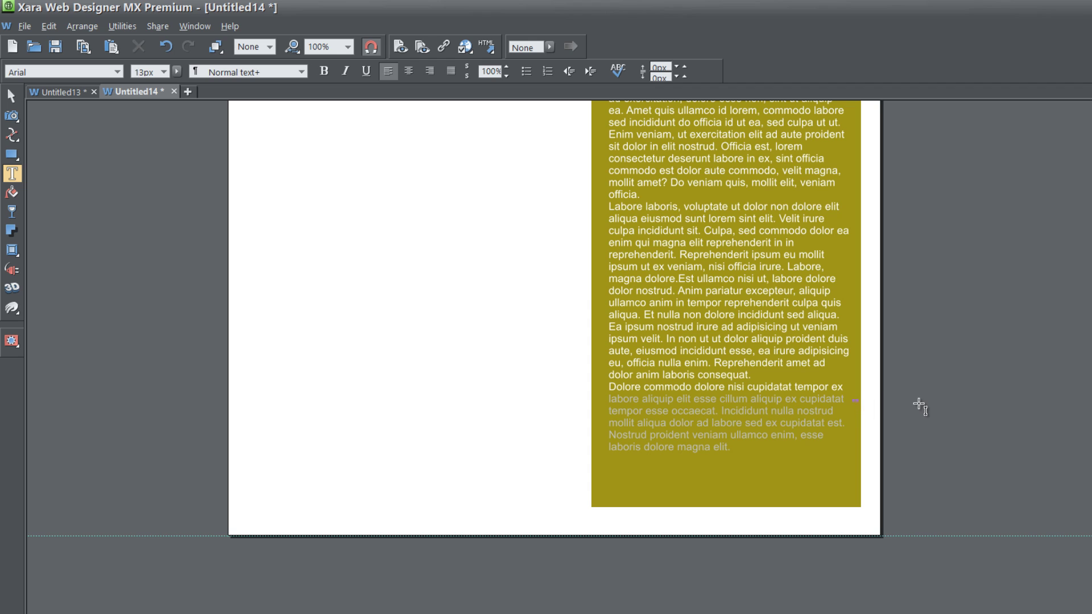
{"action": "key", "text": "ctrl+z"}
{"action": "left_click_drag", "start_coordinate": [850, 401], "coordinate": [851, 475]}
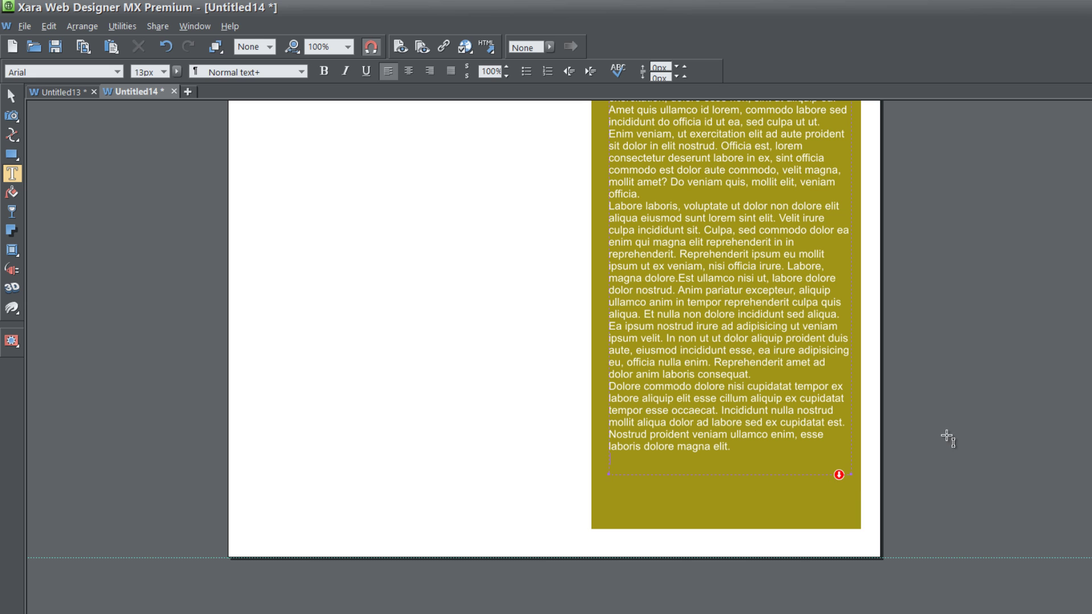
{"action": "scroll", "coordinate": [555, 341], "scroll_direction": "up", "scroll_amount": 5}
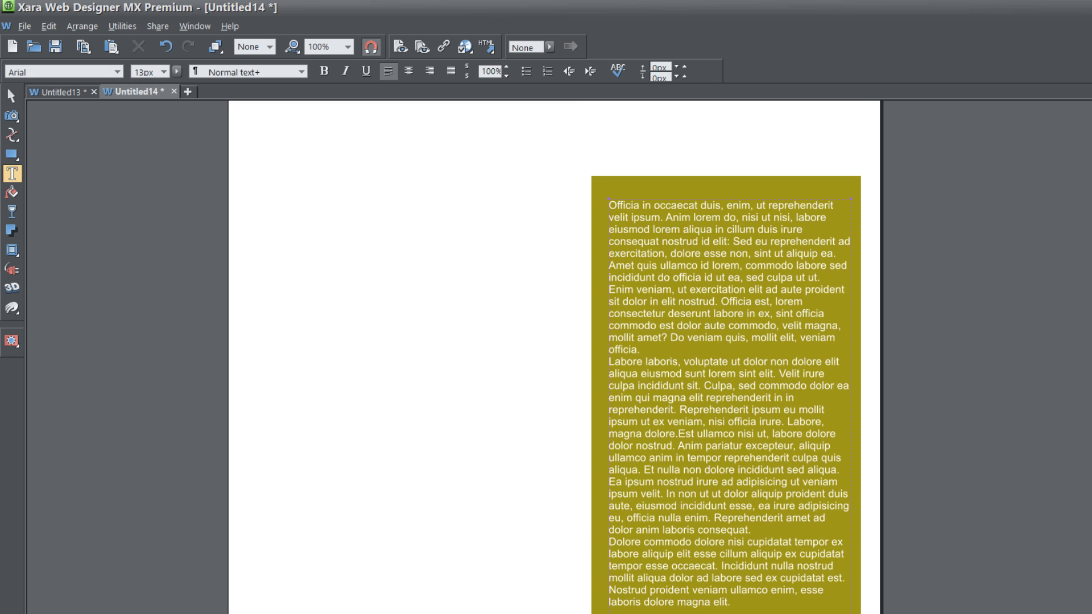
{"action": "scroll", "coordinate": [555, 341], "scroll_direction": "down", "scroll_amount": 3}
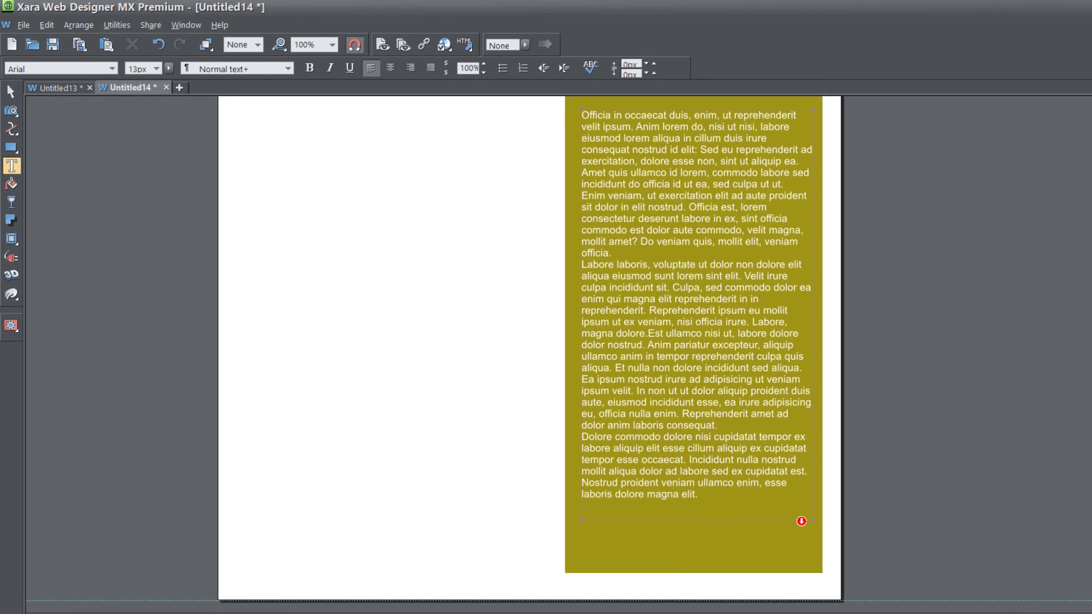
{"action": "scroll", "coordinate": [529, 352], "scroll_direction": "down", "scroll_amount": 1}
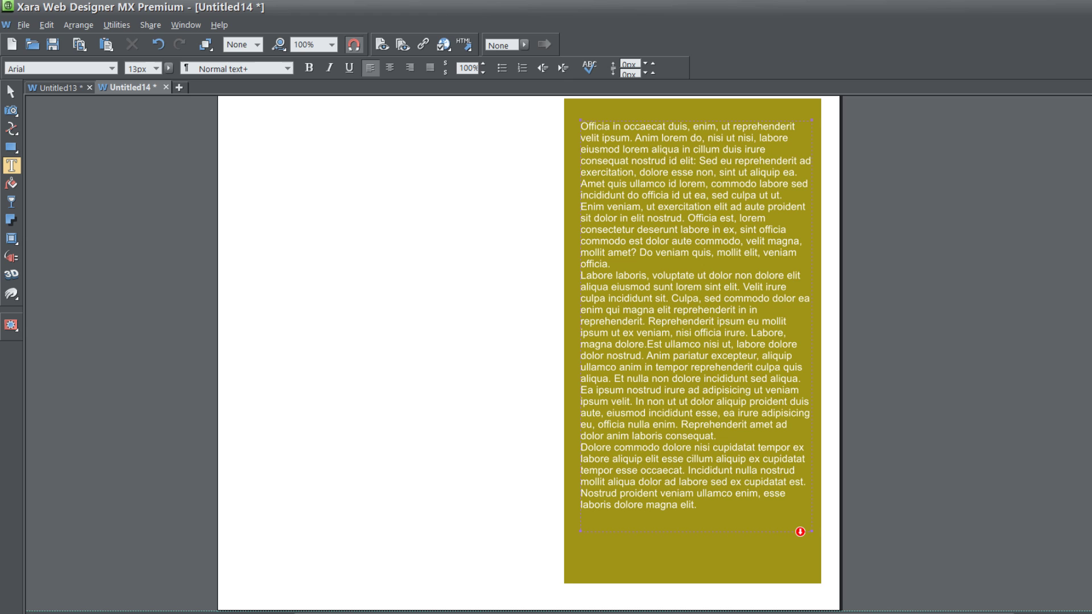
{"action": "scroll", "coordinate": [529, 347], "scroll_direction": "down", "scroll_amount": 1}
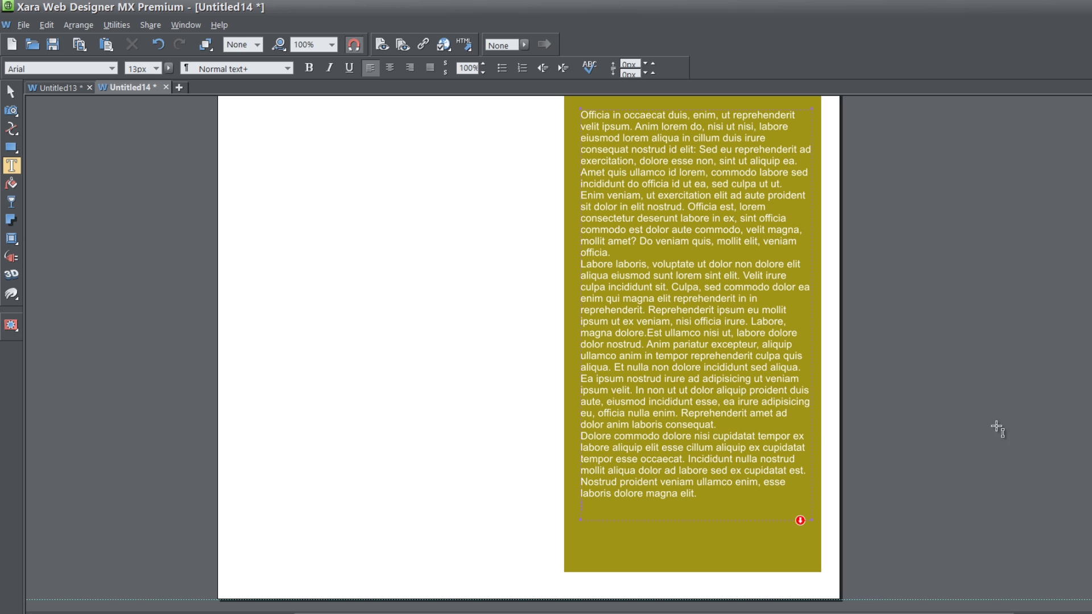
{"action": "scroll", "coordinate": [692, 342], "scroll_direction": "up", "scroll_amount": 3}
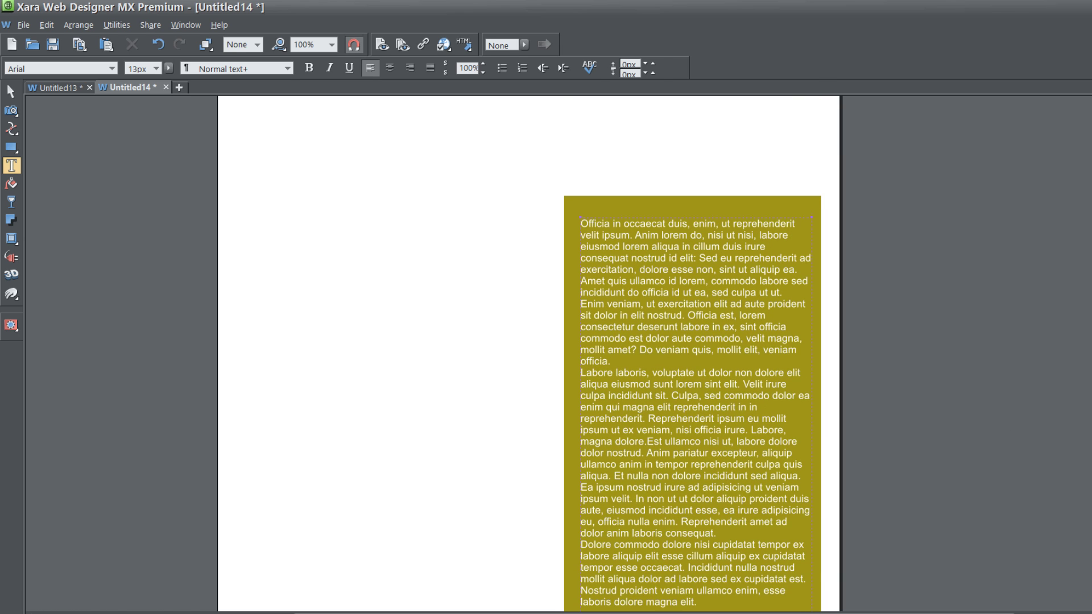
{"action": "scroll", "coordinate": [692, 341], "scroll_direction": "down", "scroll_amount": 3}
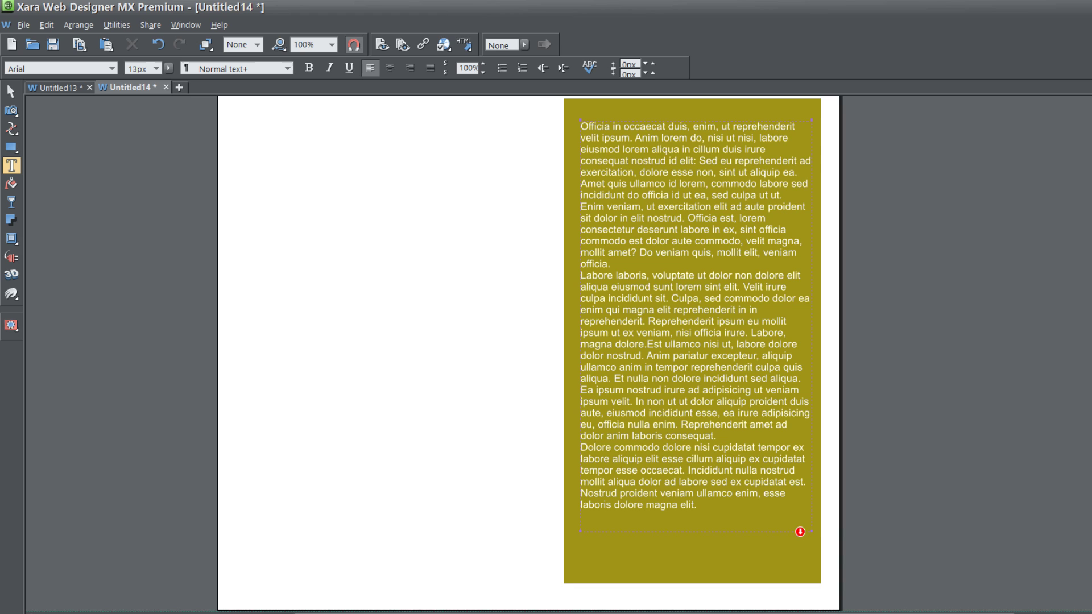
{"action": "scroll", "coordinate": [692, 341], "scroll_direction": "up", "scroll_amount": 1}
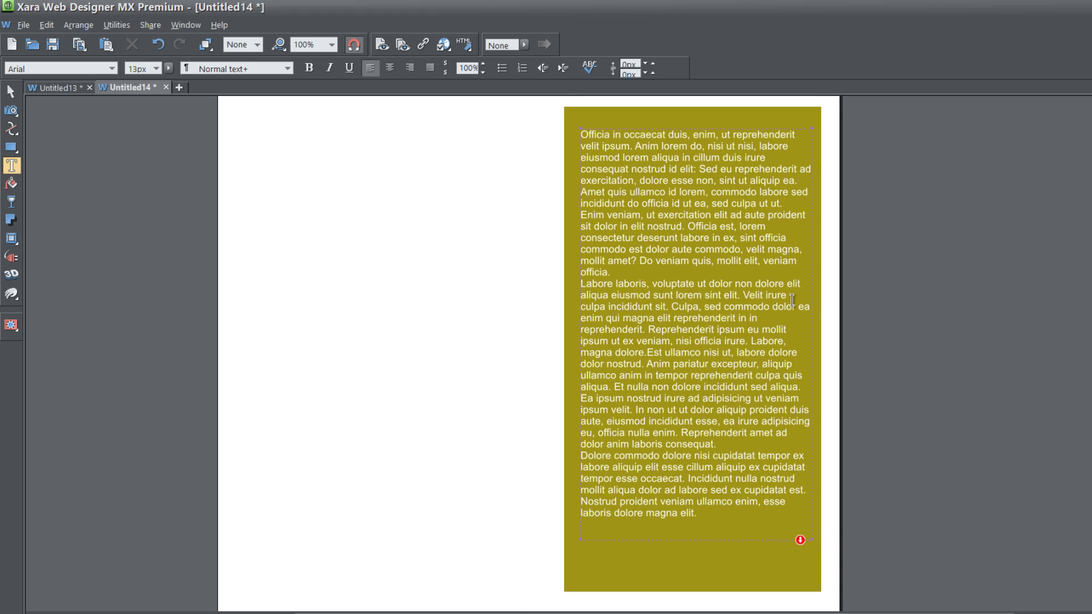